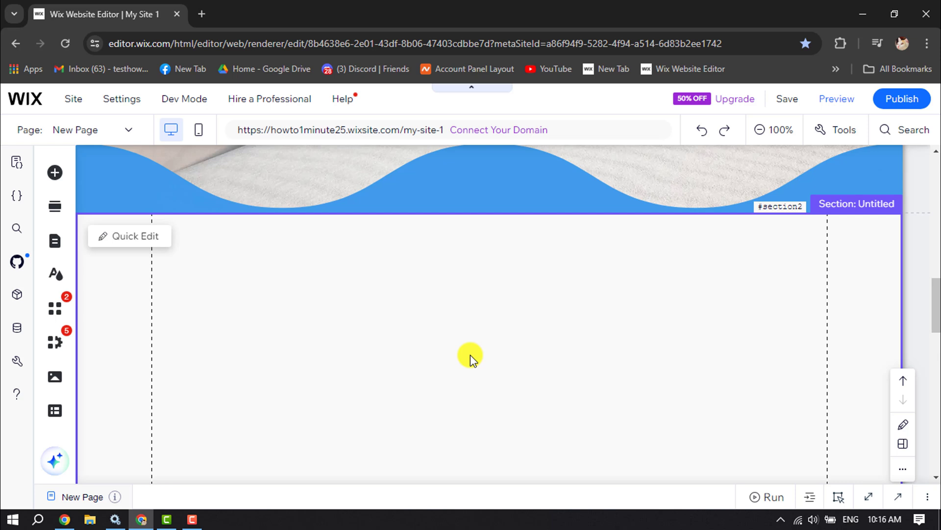
Step: Add the Video Upload single video player from Video & Music to the empty section below the wave
click(470, 355)
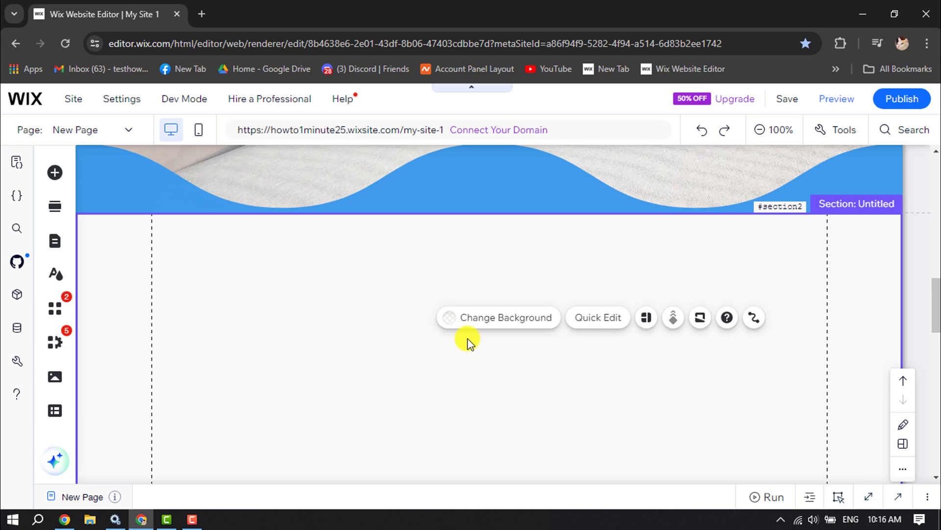
click(54, 178)
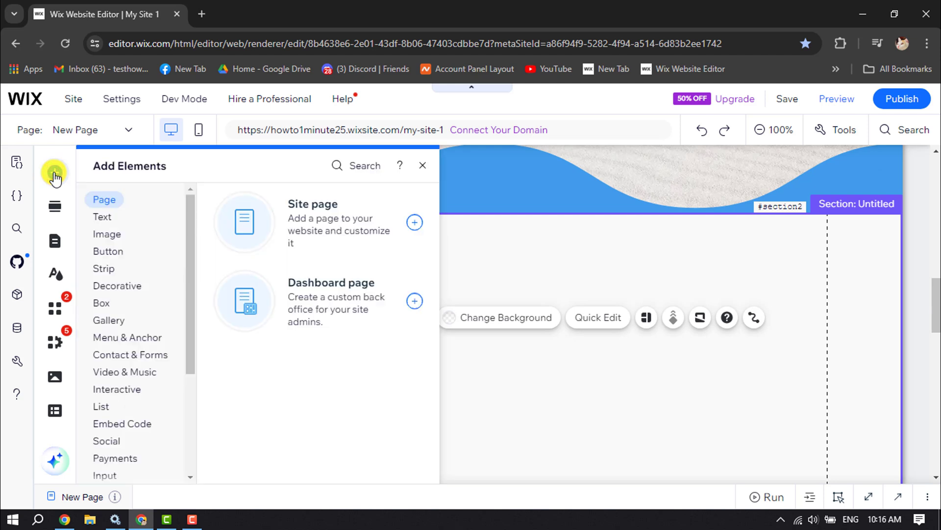
click(103, 303)
click(116, 359)
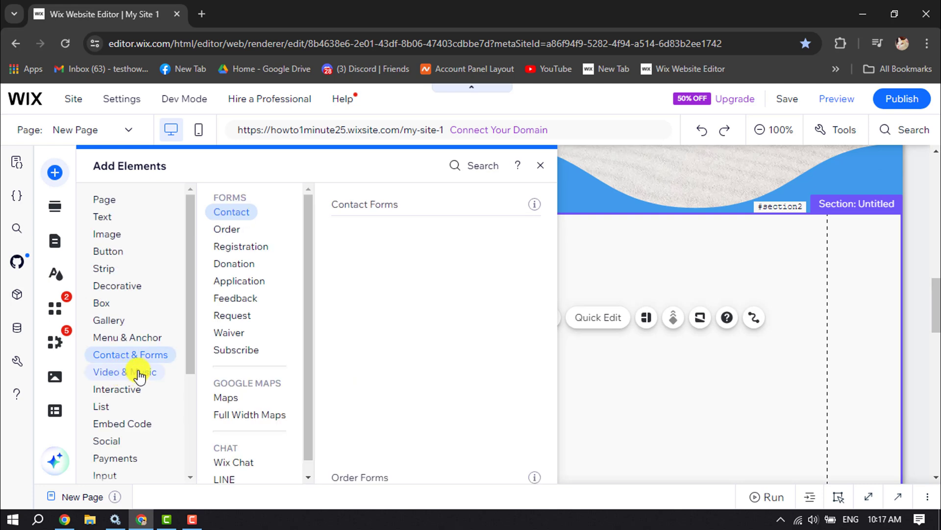
click(139, 374)
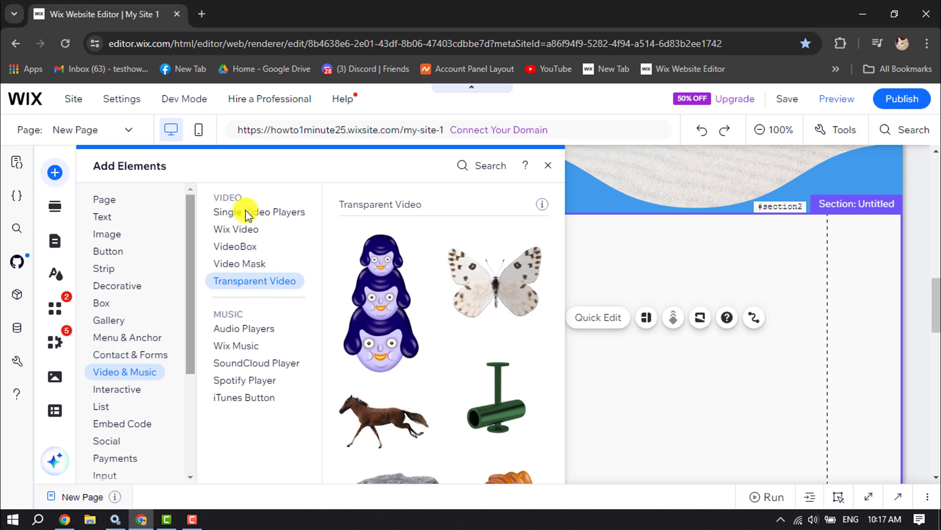
click(237, 213)
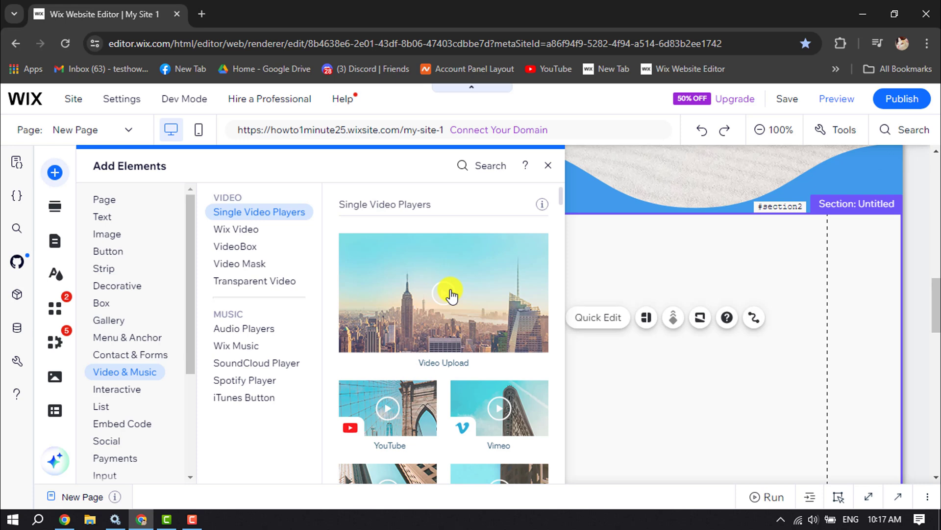
click(450, 295)
scroll(451, 295, down, 3)
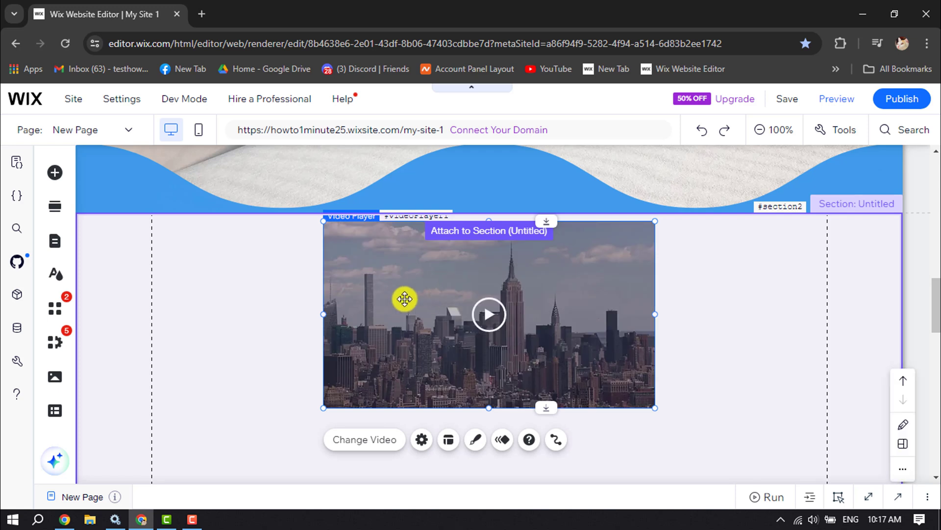
Step: Swap the city skyline sample for the 'How To Add Job Board' video from Site Files
click(379, 441)
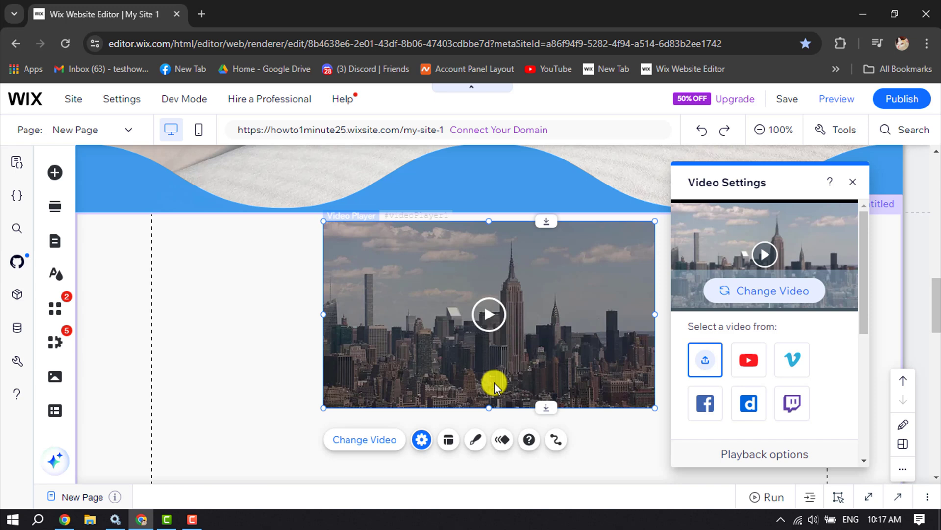
click(767, 296)
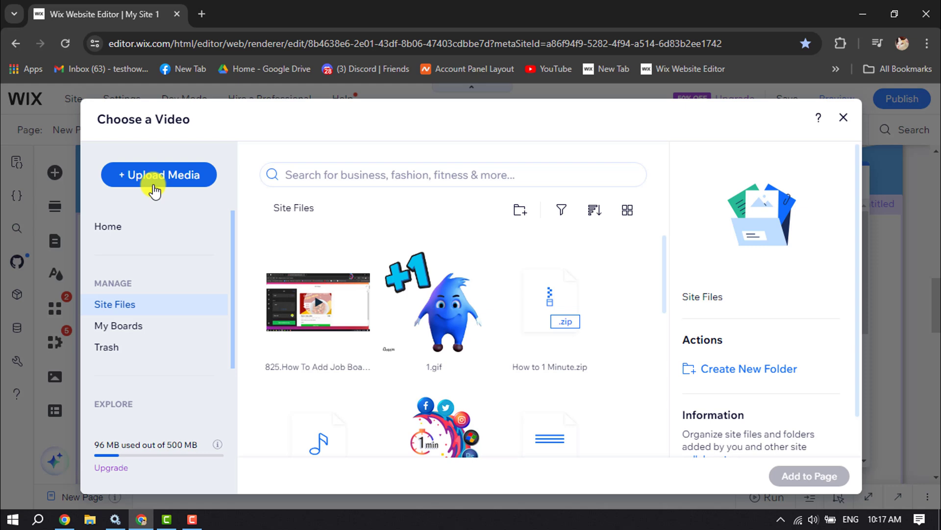
mouse_move(318, 302)
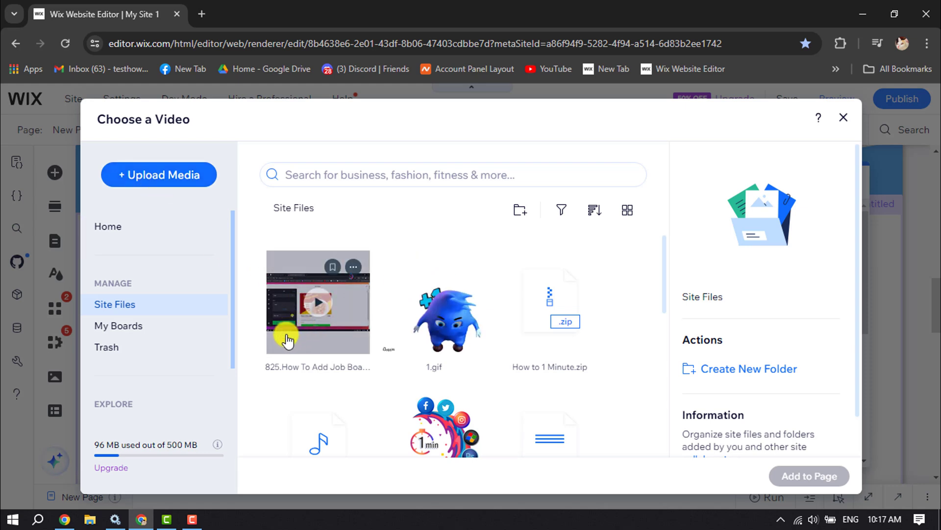
click(313, 331)
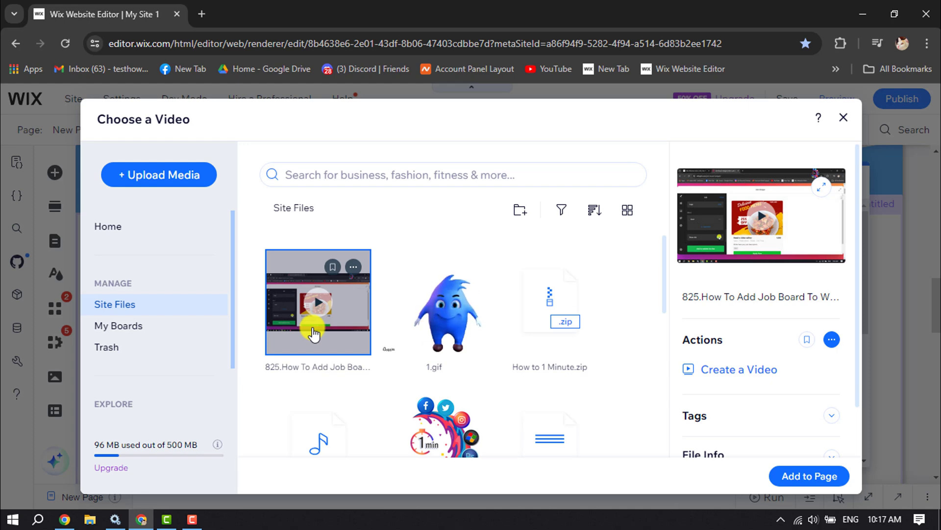
click(805, 478)
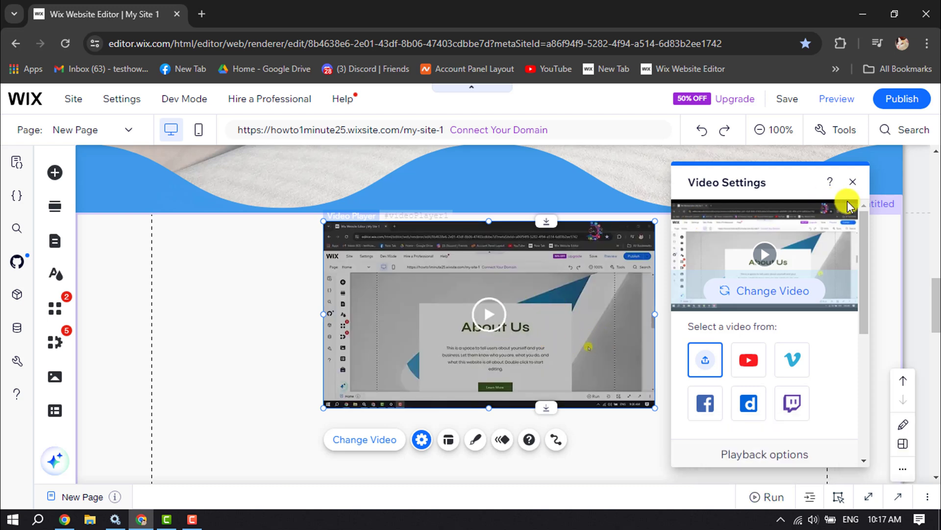
Step: Switch on Autoplays in the player's Playback settings, then close the video settings
click(852, 182)
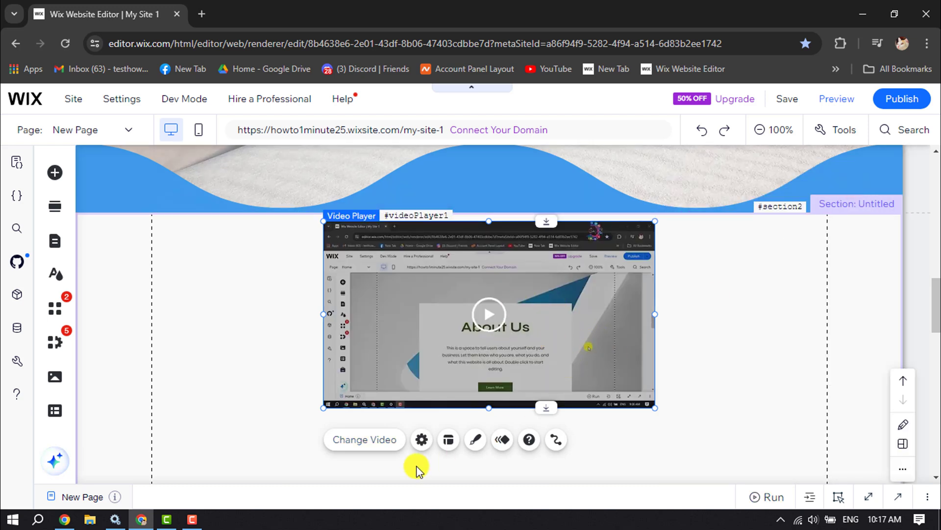
click(424, 441)
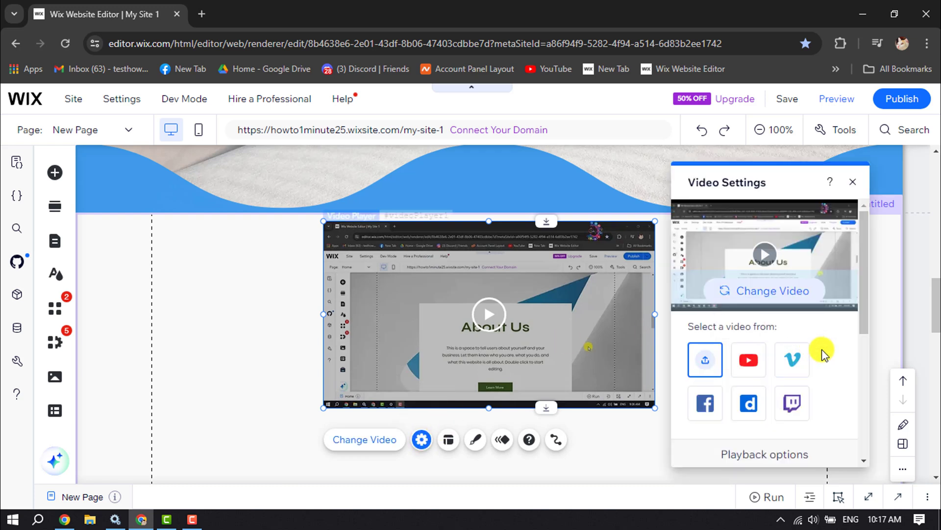
scroll(822, 352, down, 3)
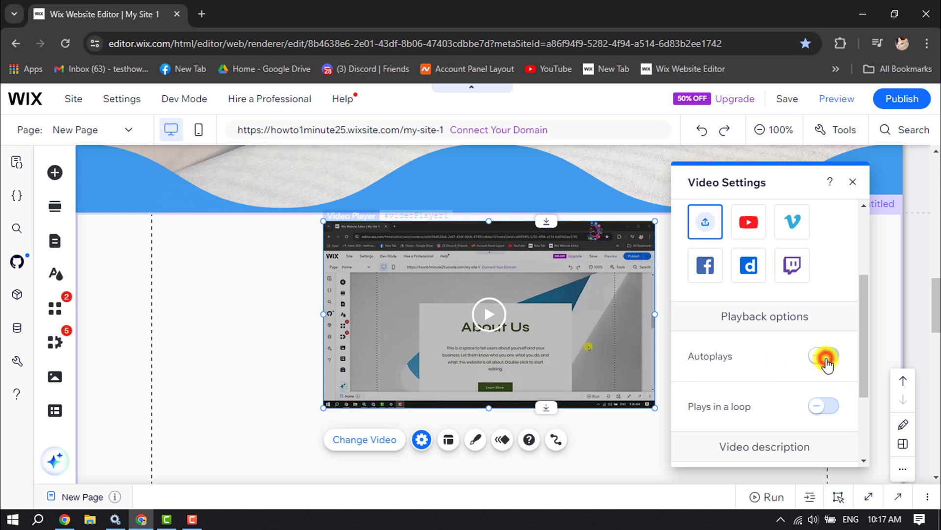
click(825, 358)
scroll(824, 360, down, 3)
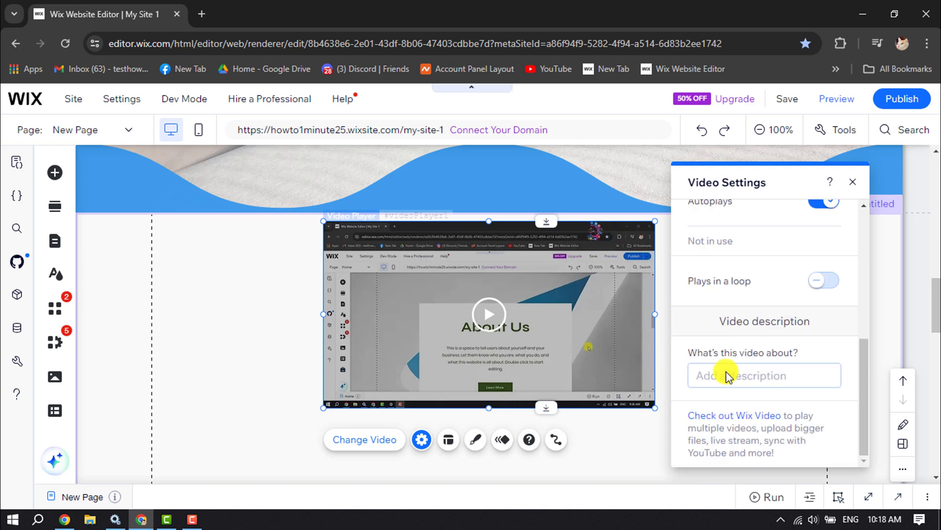
scroll(725, 377, up, 1)
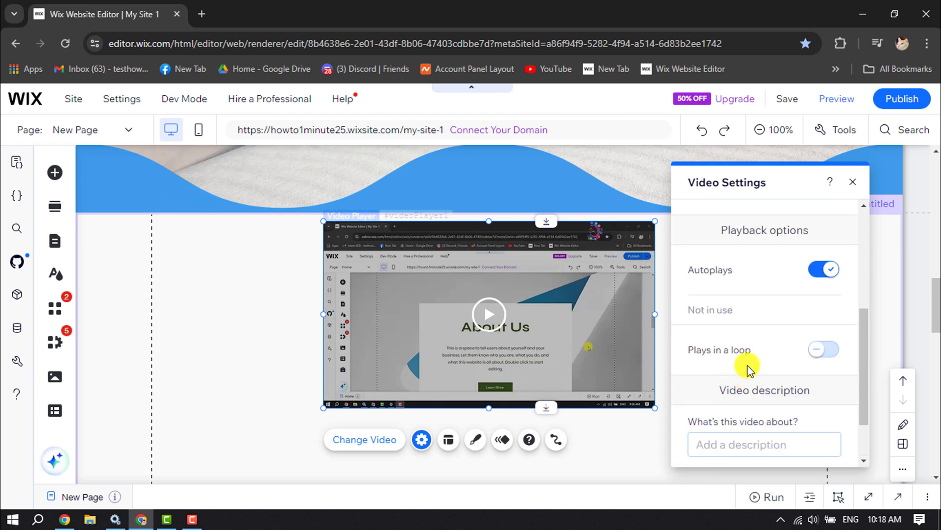
scroll(749, 370, down, 1)
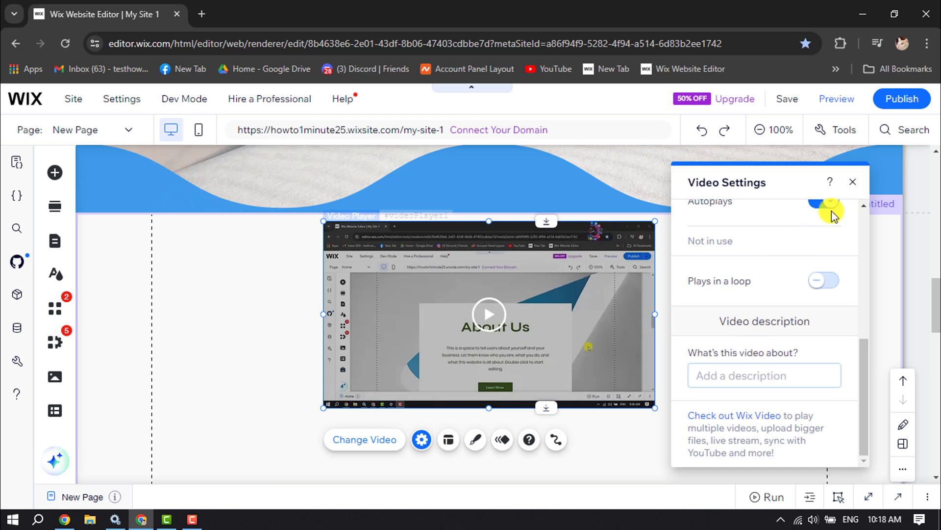
click(853, 181)
Step: Preview the site, skip ahead in the playing video, and toggle its sound on and off
click(833, 107)
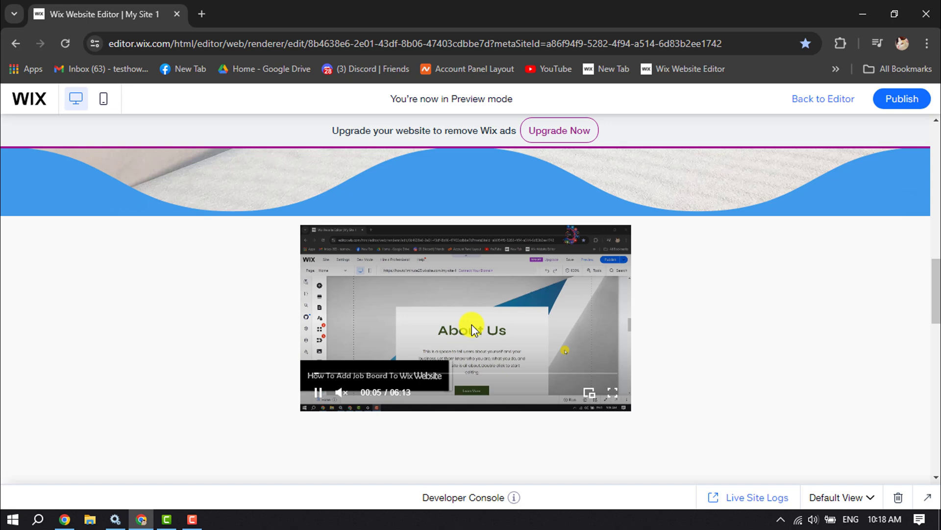
mouse_move(466, 317)
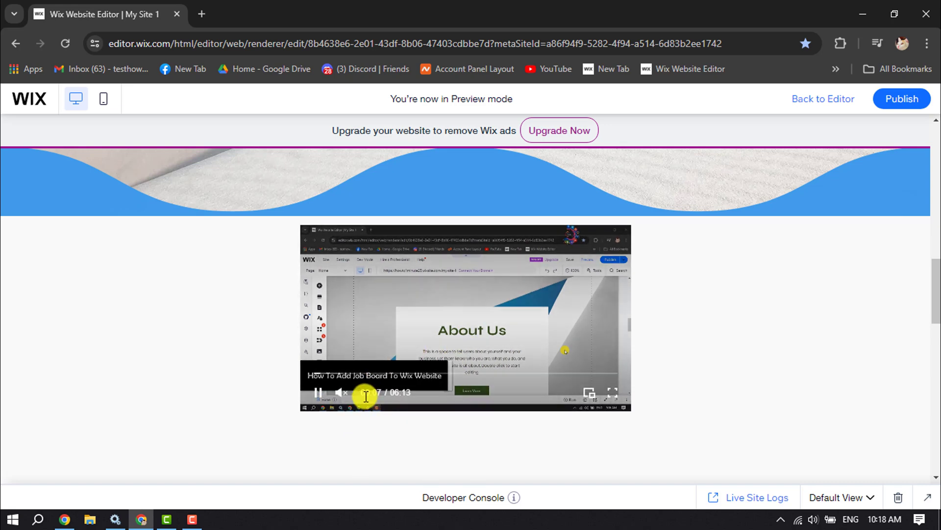
click(379, 403)
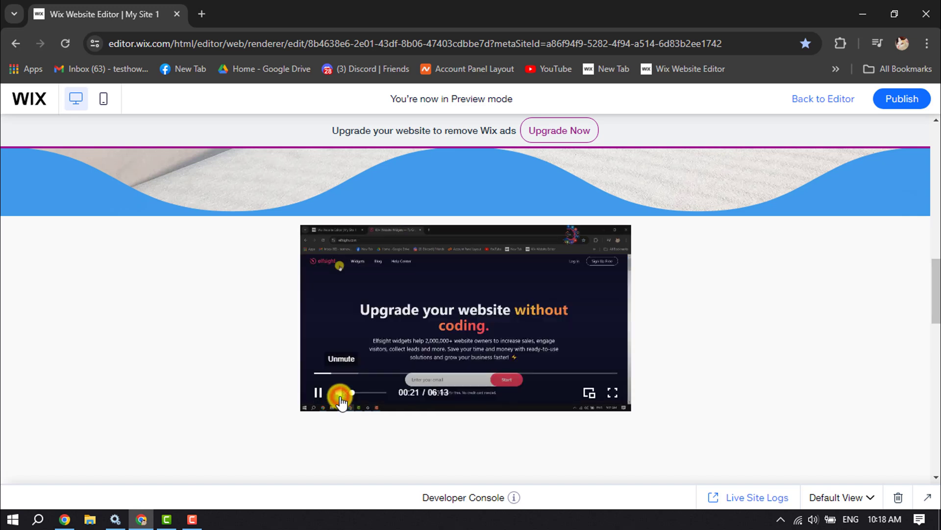
click(339, 397)
click(344, 397)
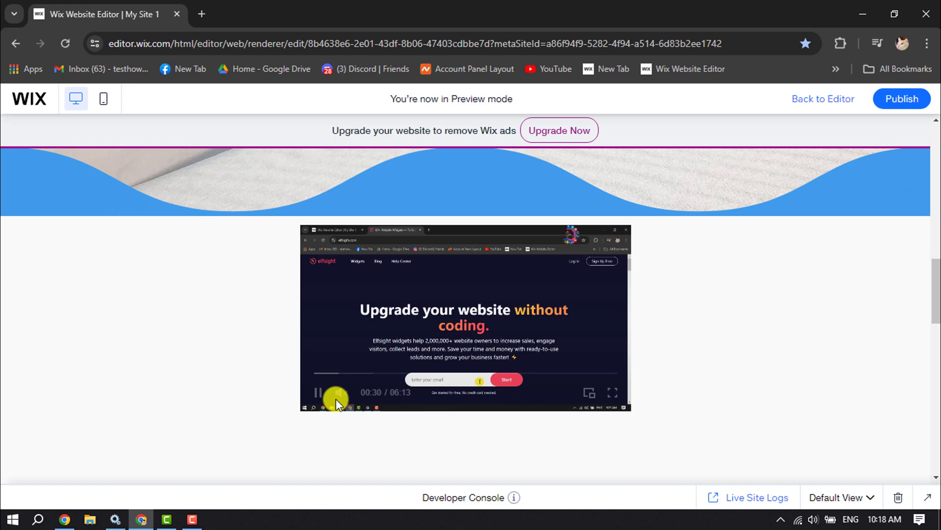
click(341, 394)
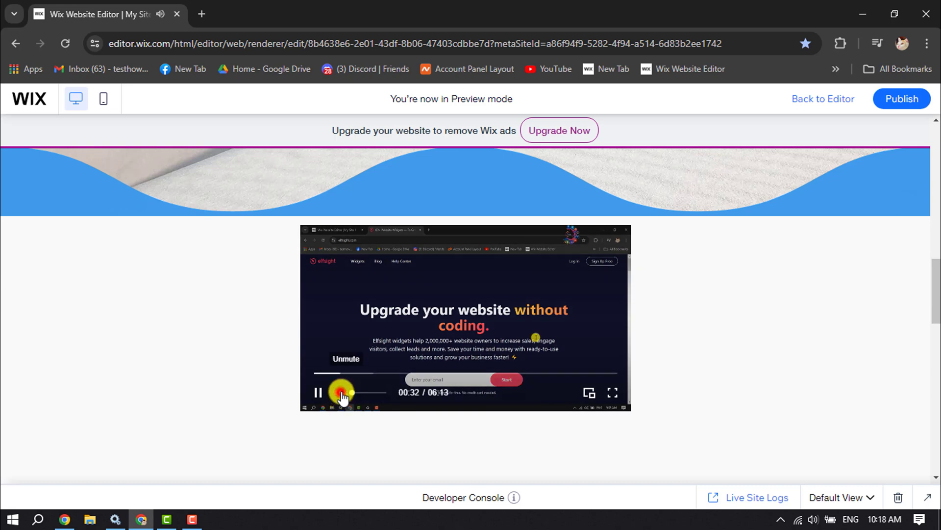